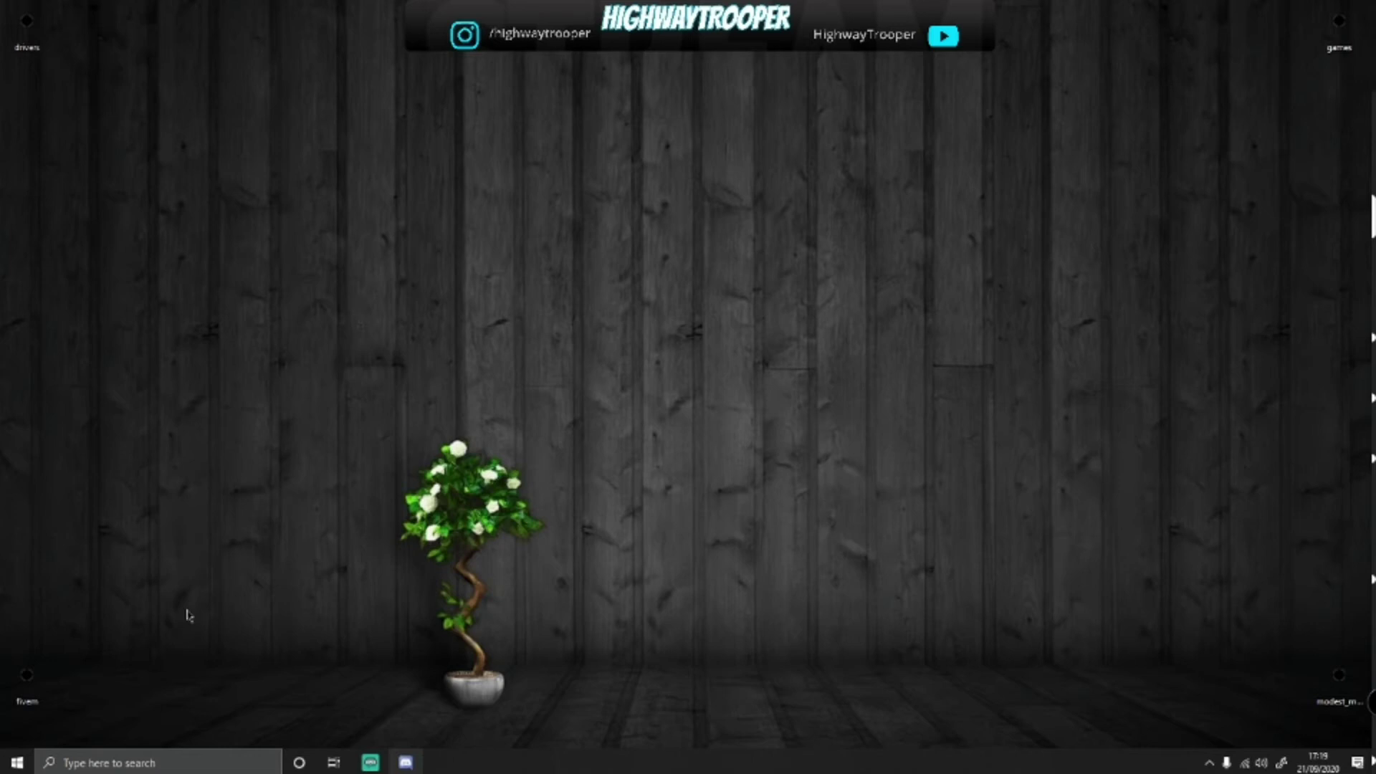
- Search the Start menu for "virus" and launch Virus & threat protection
left_click(17, 762)
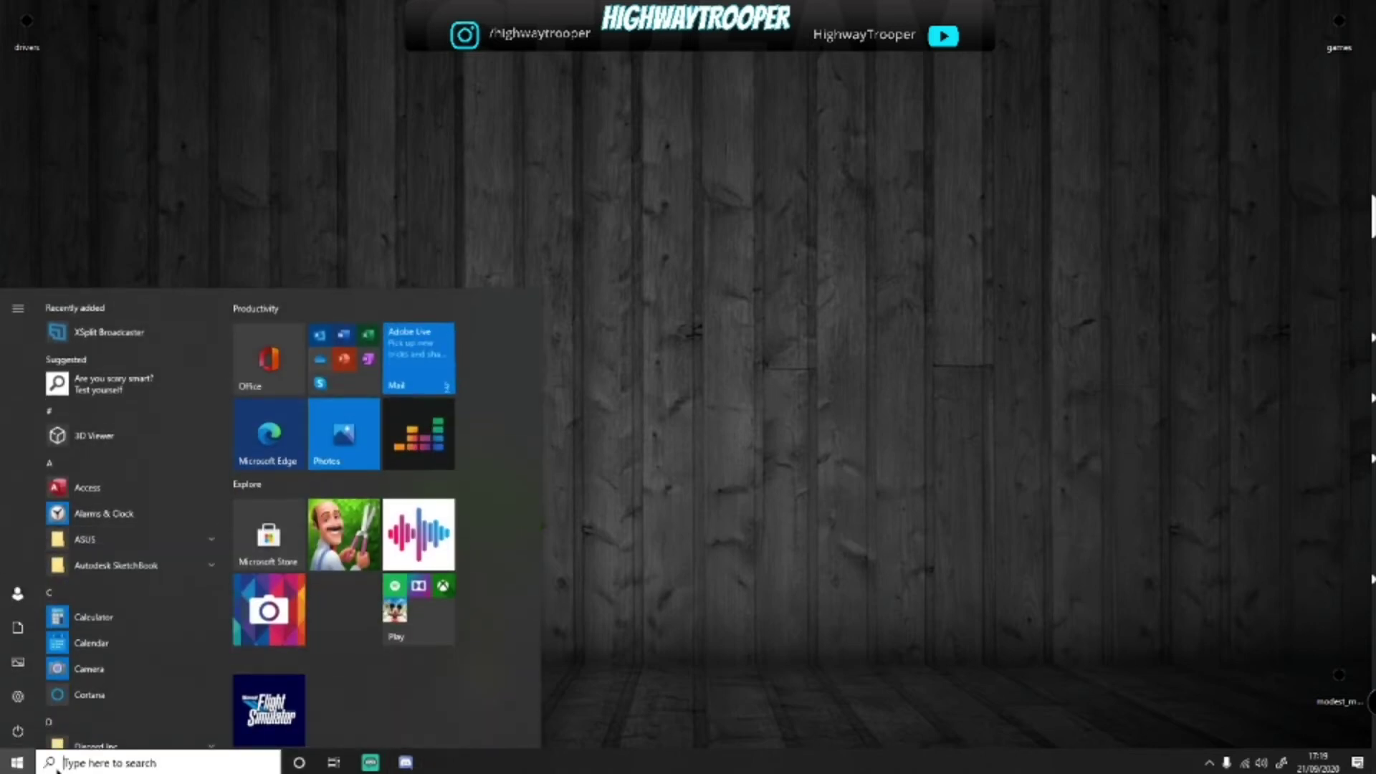
type("vi")
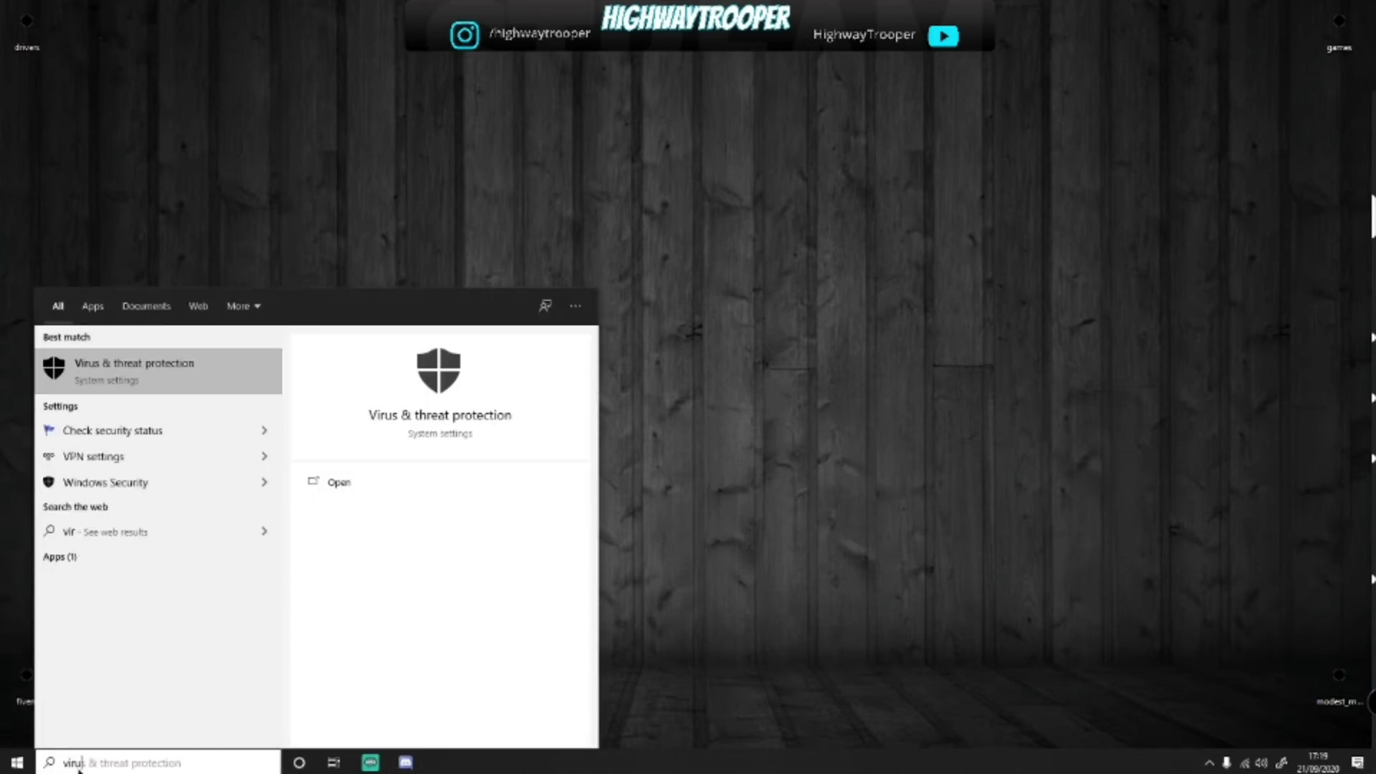
type("rus")
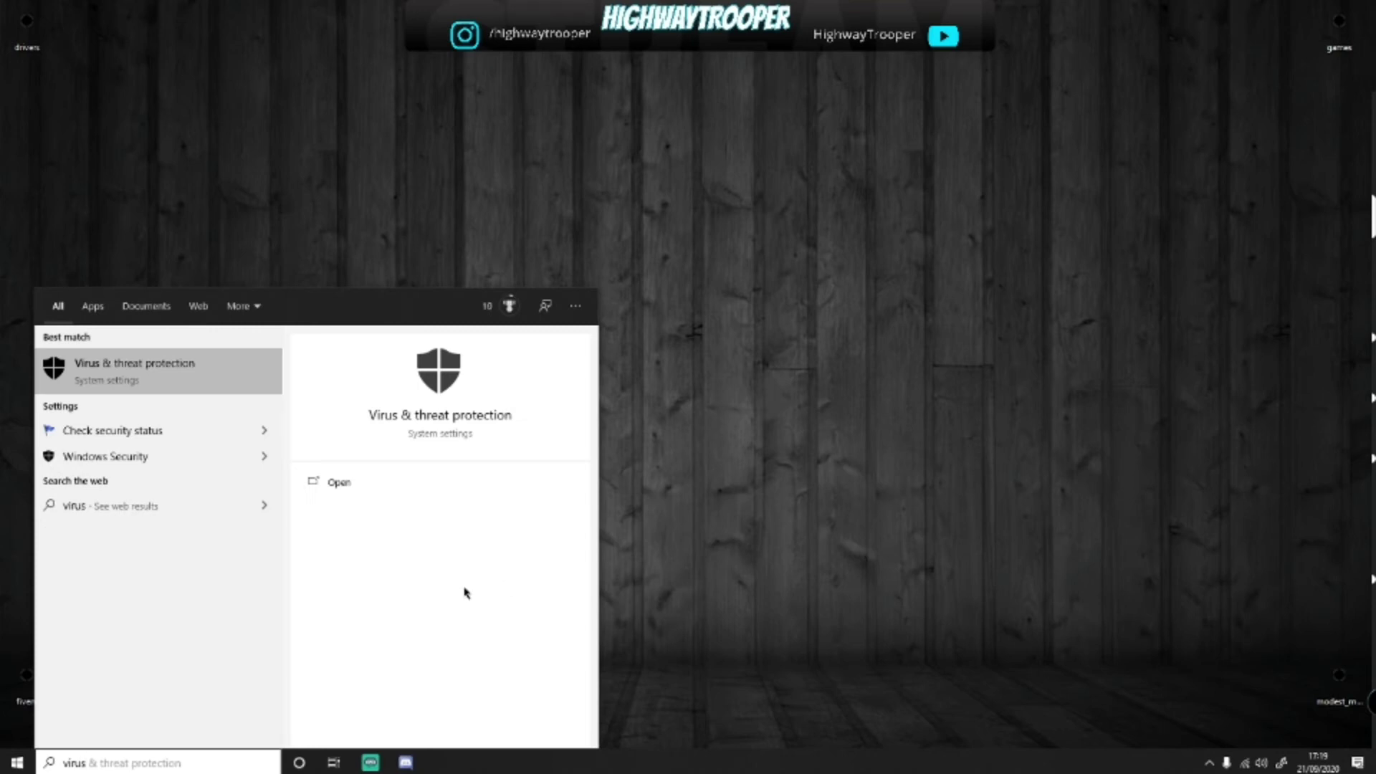
left_click(331, 483)
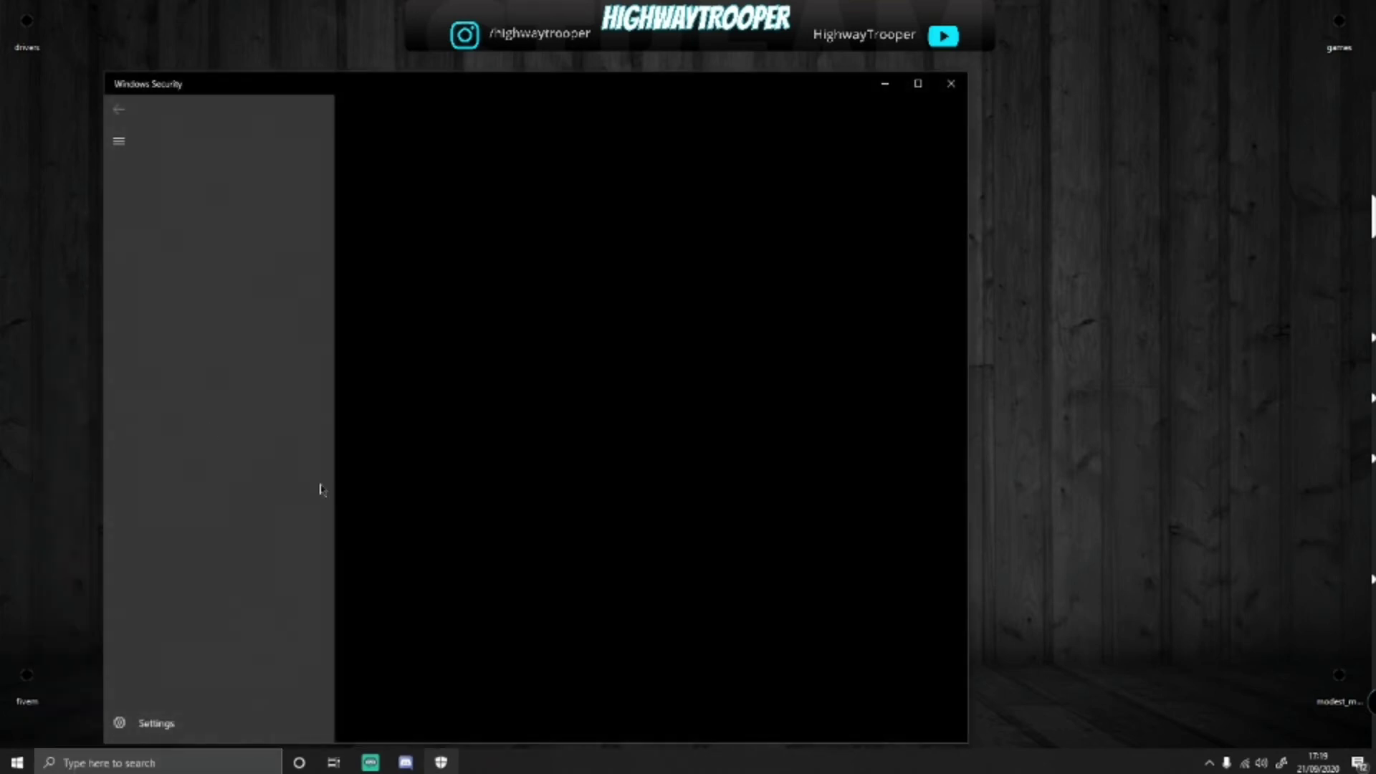
- Go to Manage settings under Virus & threat protection settings
left_click_drag(251, 87, 260, 60)
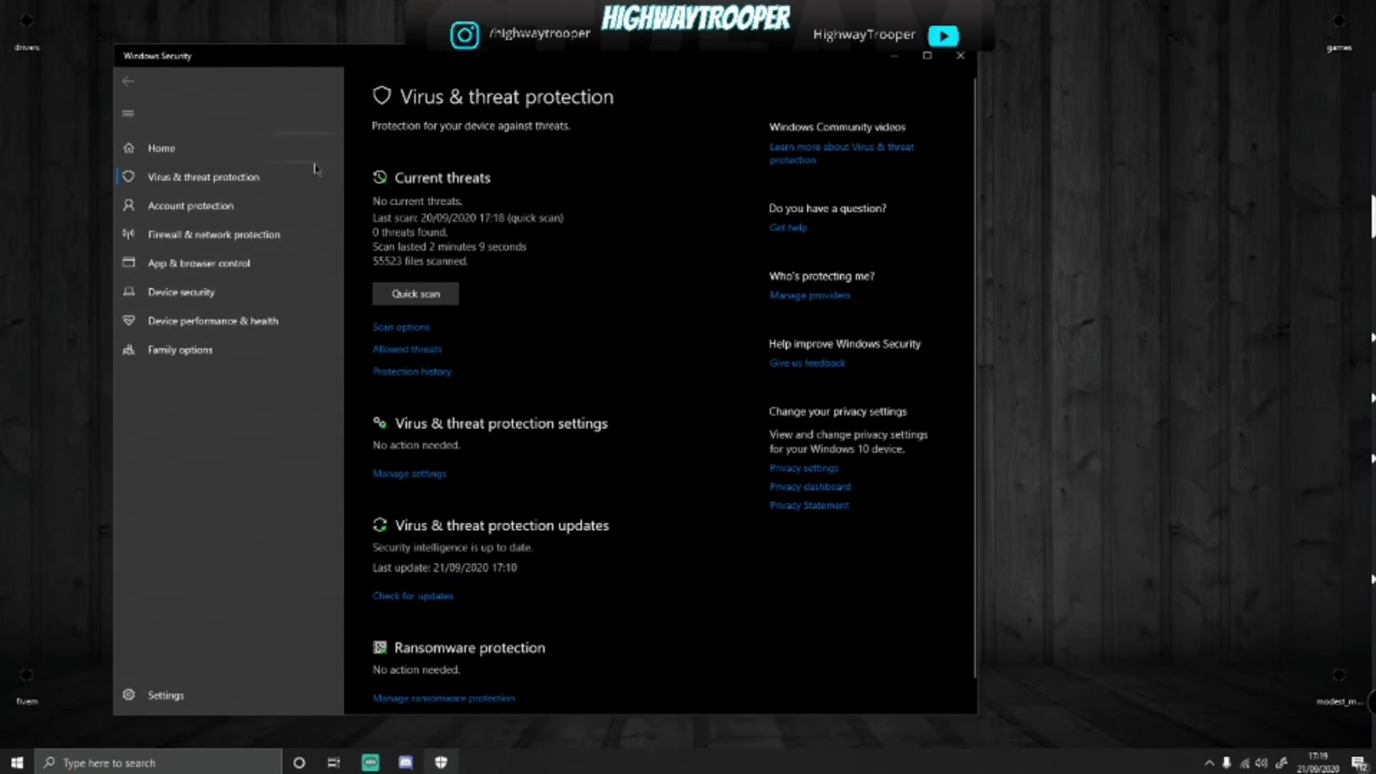
scroll(376, 391, "down", 1)
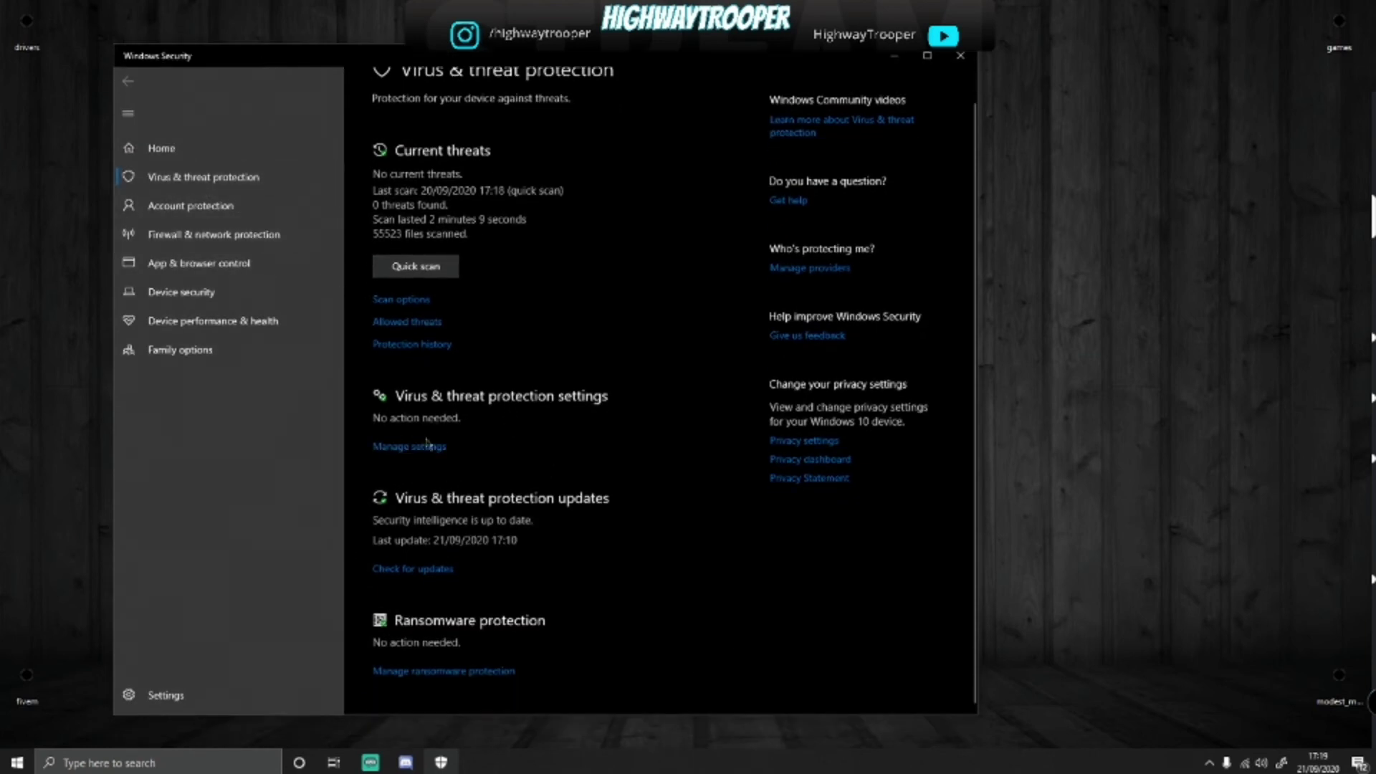
left_click(396, 446)
scroll(524, 265, "down", 2)
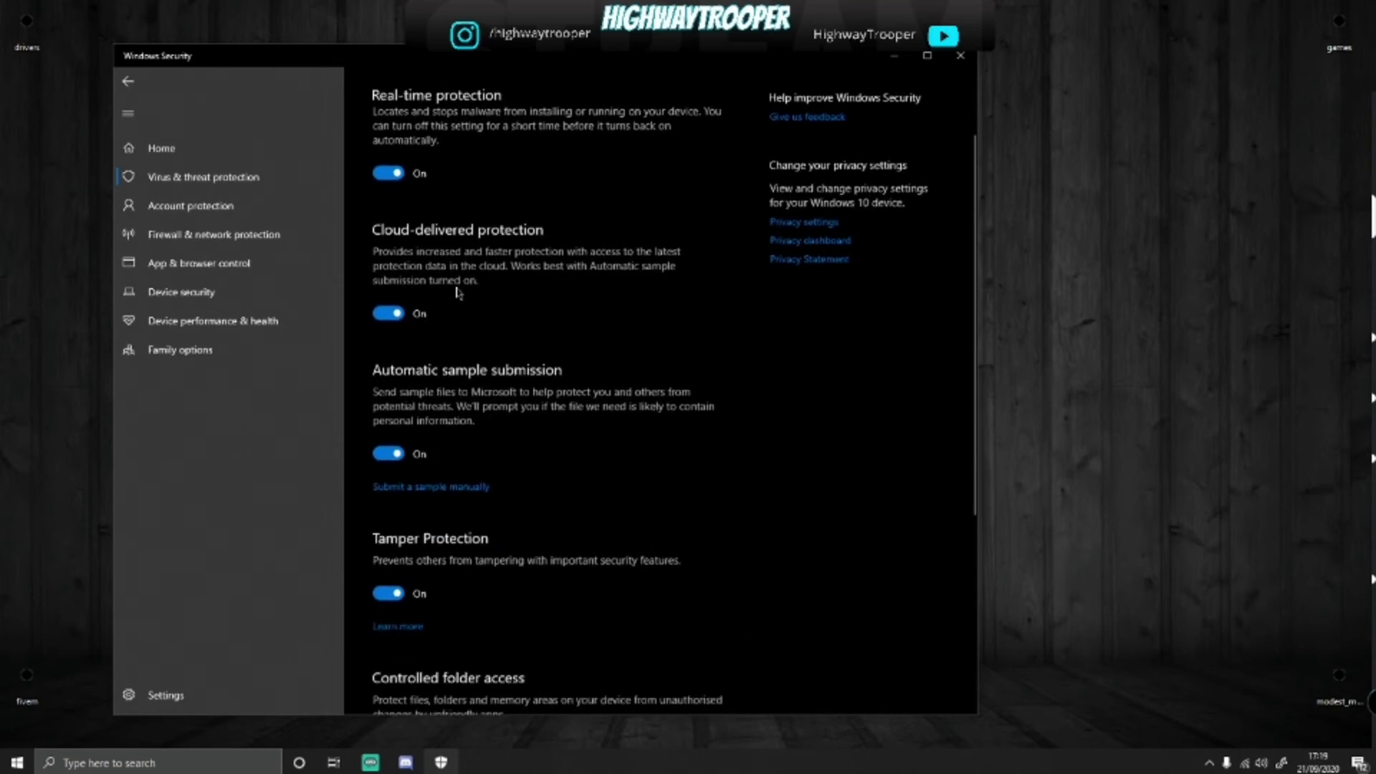
scroll(544, 254, "up", 2)
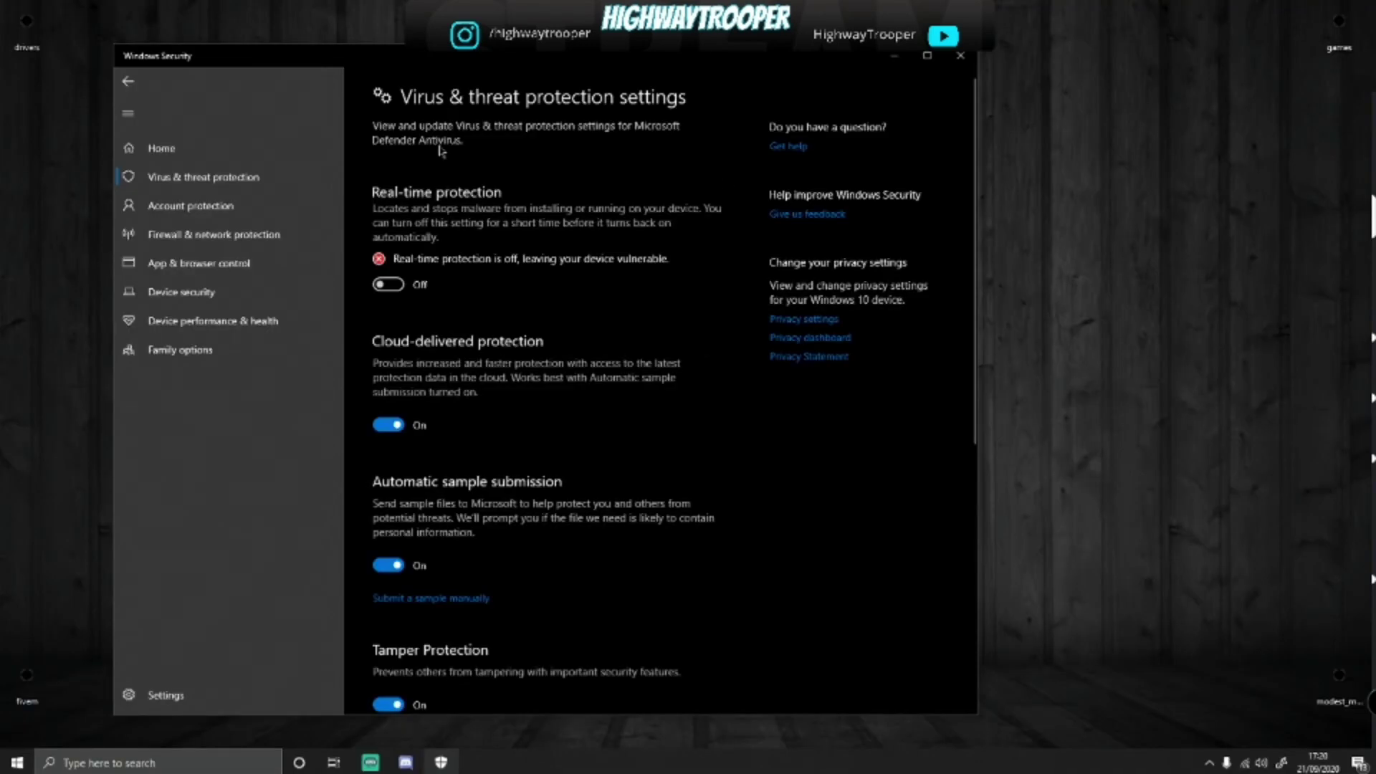
- Move the Windows Security window slightly, then close it to return to the desktop
mouse_move(597, 65)
left_mouse_down()
mouse_move(666, 101)
mouse_move(613, 71)
left_mouse_up()
left_click(976, 62)
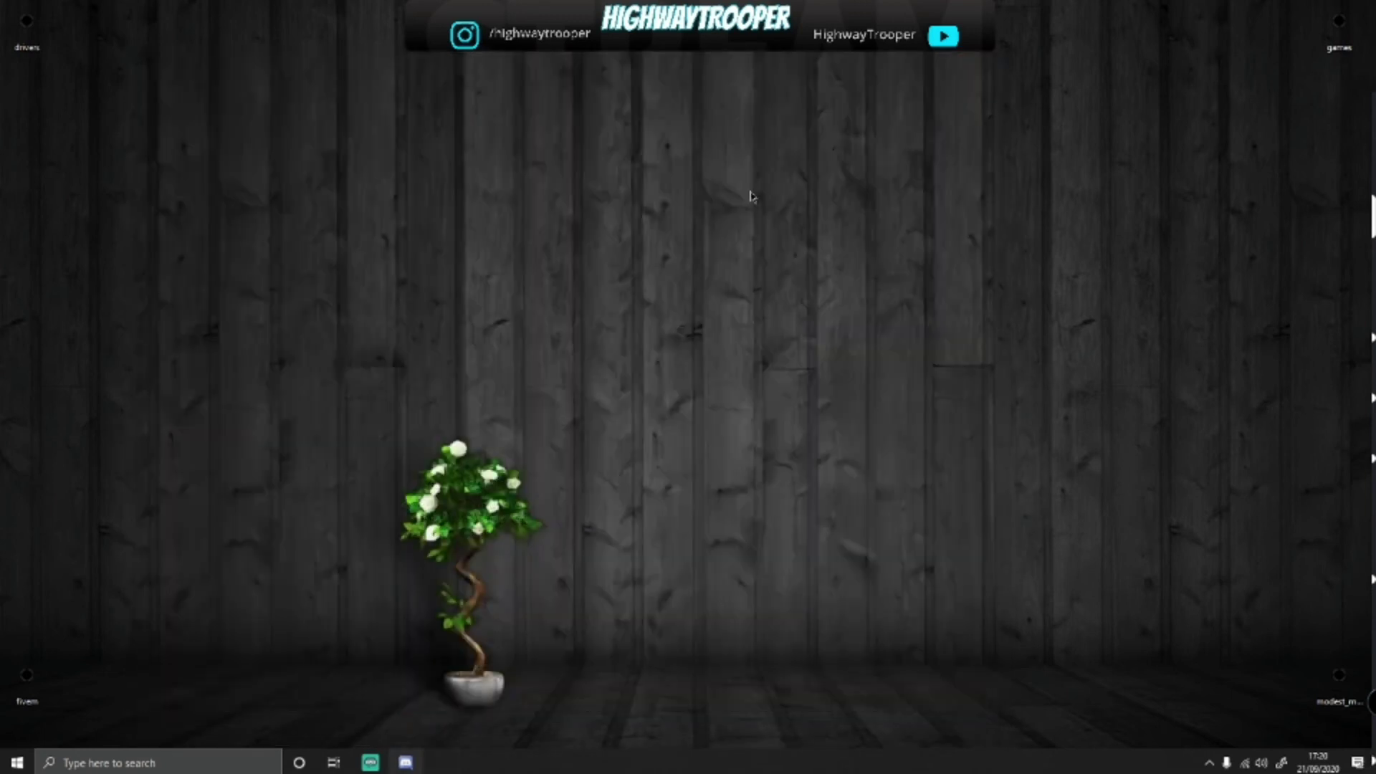